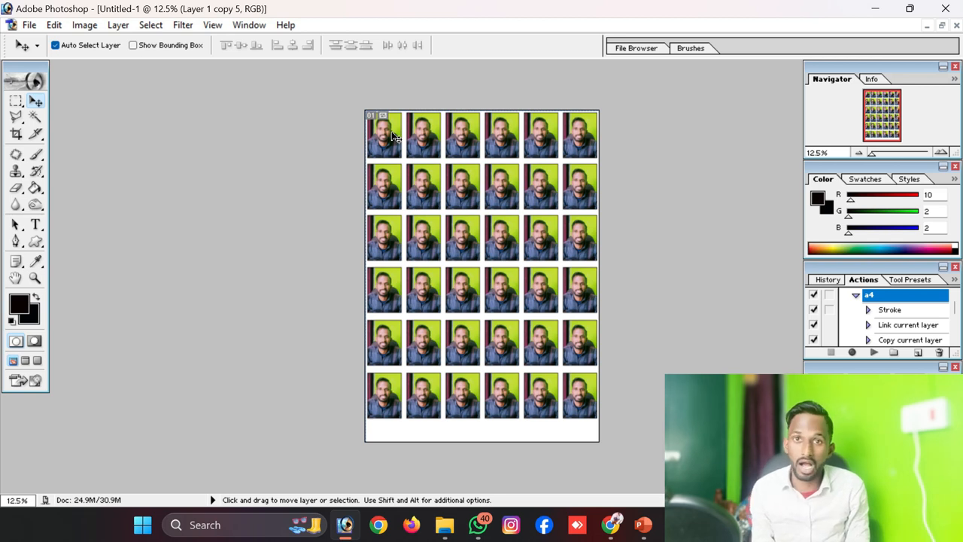
Set the finished photo sheet aside and move the single photo's window toward the centre of the workspace
click(941, 25)
click(561, 101)
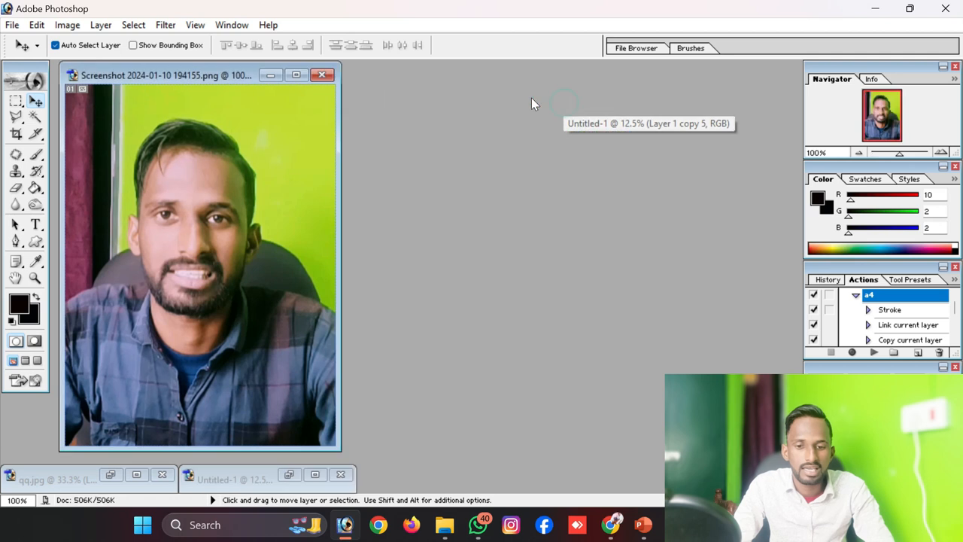
drag(170, 81, 251, 113)
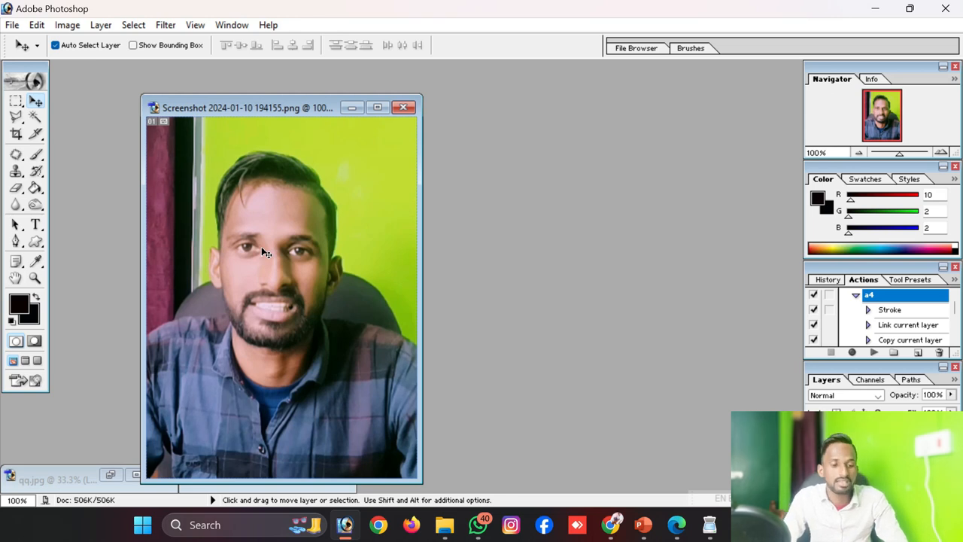
Delete the existing action set Set 1 together with its a4 action
scroll(865, 311, up, 1)
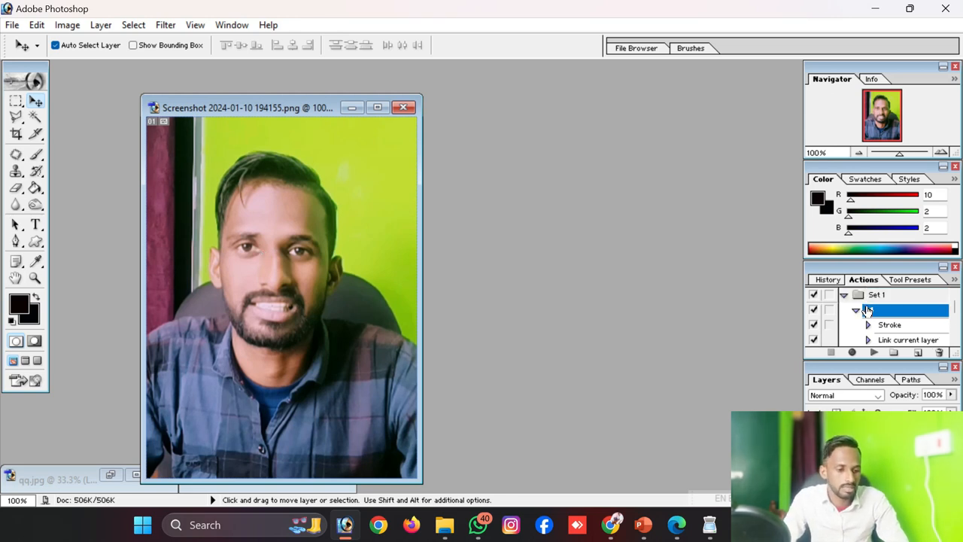
click(857, 311)
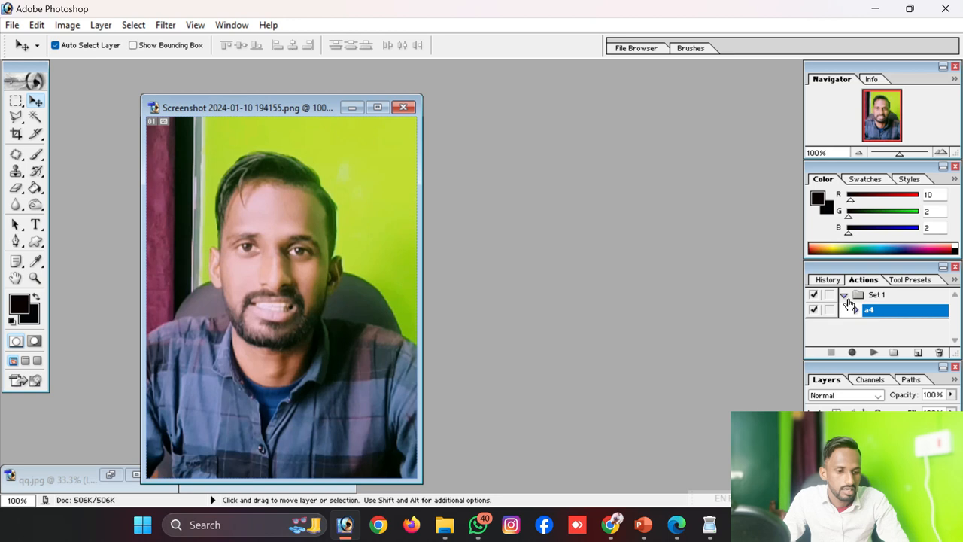
click(844, 294)
click(872, 295)
click(938, 352)
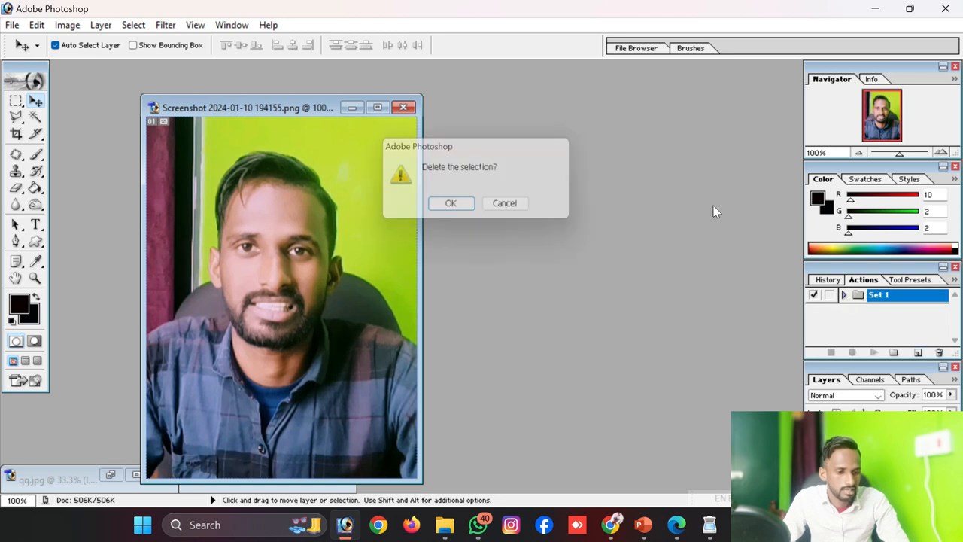
click(455, 208)
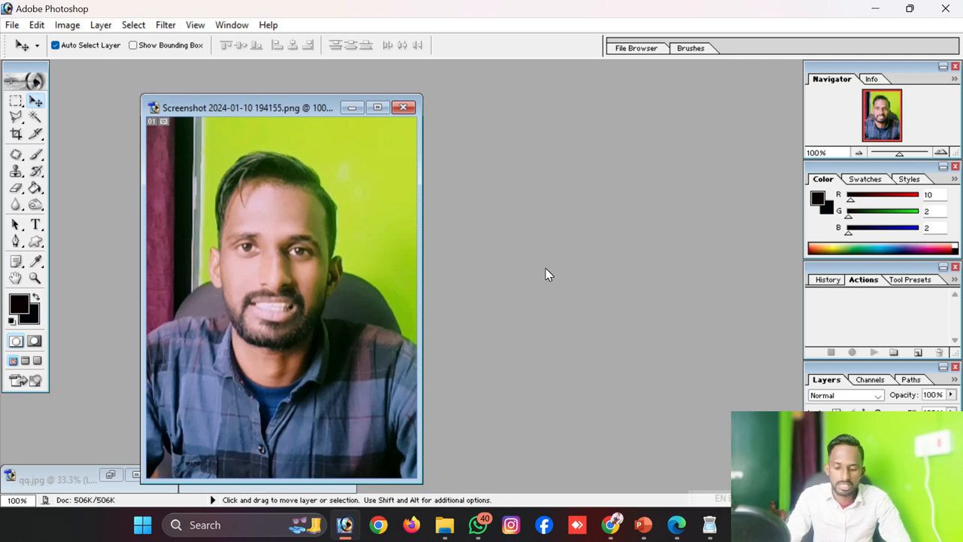
Create a new white A4 document in RGB Color at 300 pixels/inch and place its window beside the photo
key(ctrl+n)
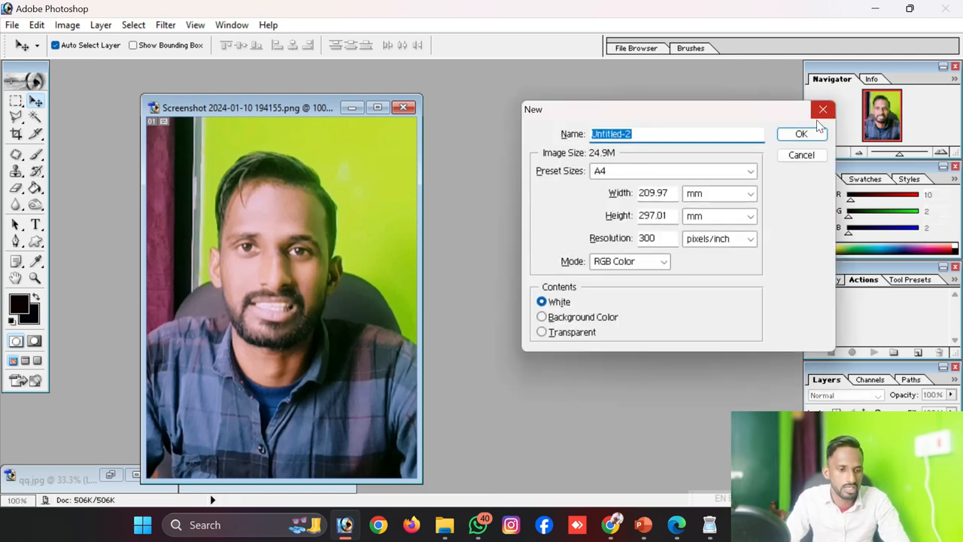
click(812, 133)
drag(248, 111, 591, 101)
Copy the photo onto the blank A4 page and position it in the page's upper-left corner
click(318, 271)
drag(318, 271, 508, 164)
click(634, 98)
drag(409, 180, 388, 135)
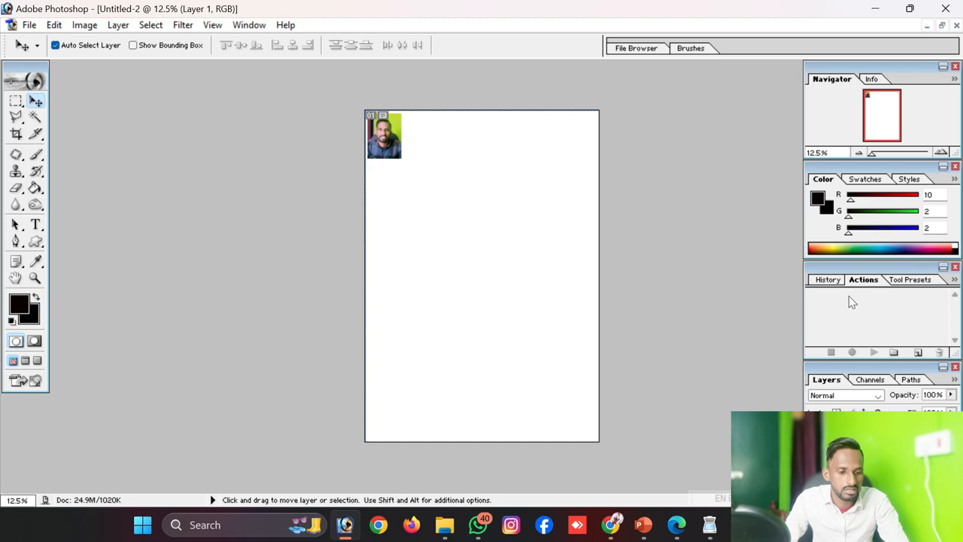
Create a new action named a4 with the function key Shift+F3 and start recording it
click(917, 353)
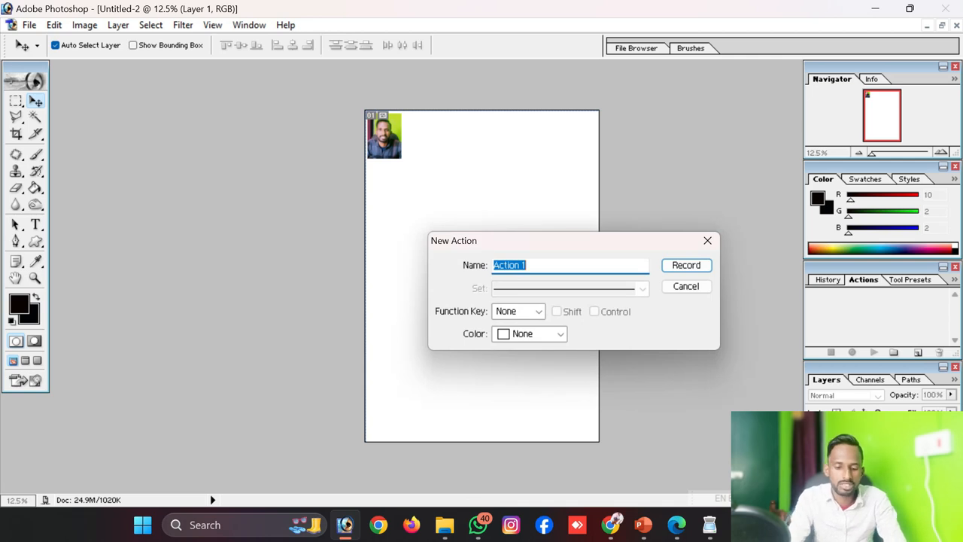
text(a4)
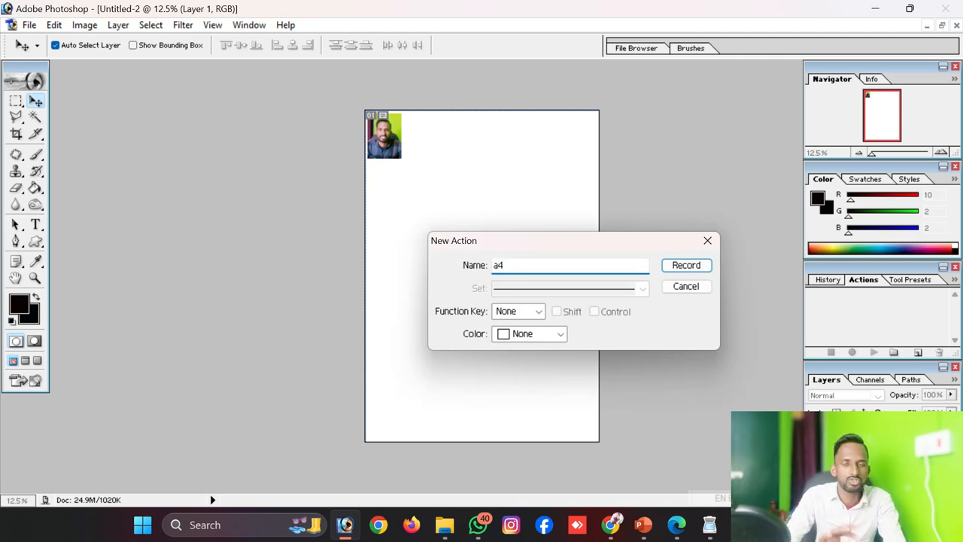
click(516, 311)
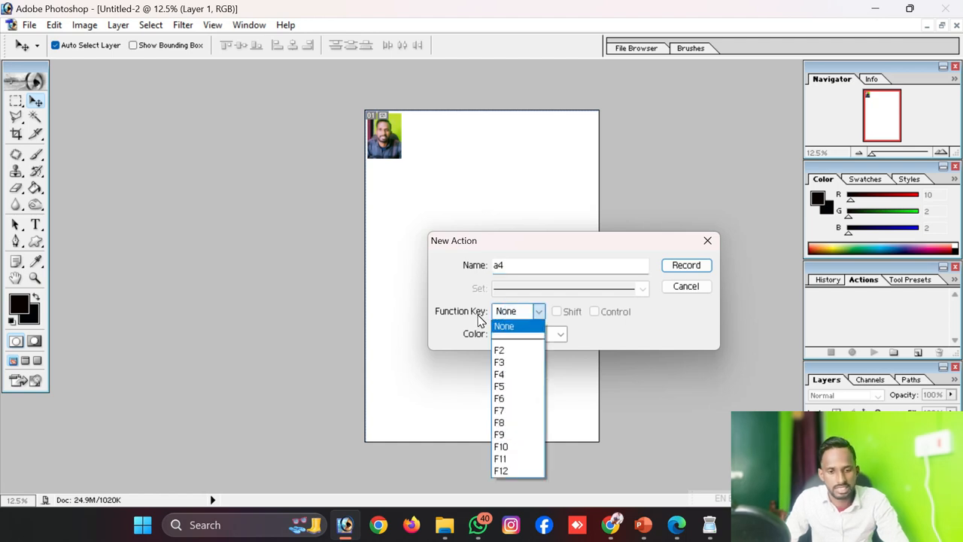
click(505, 364)
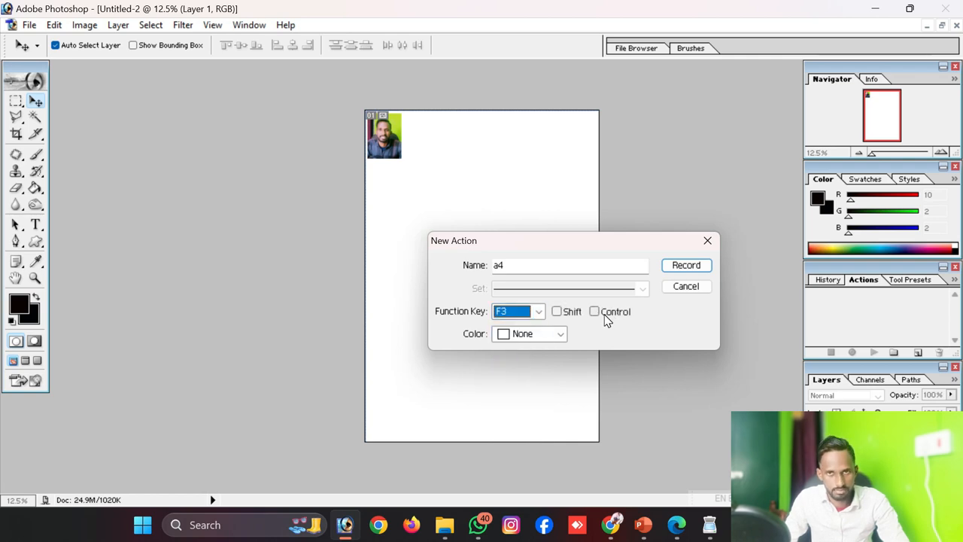
click(557, 312)
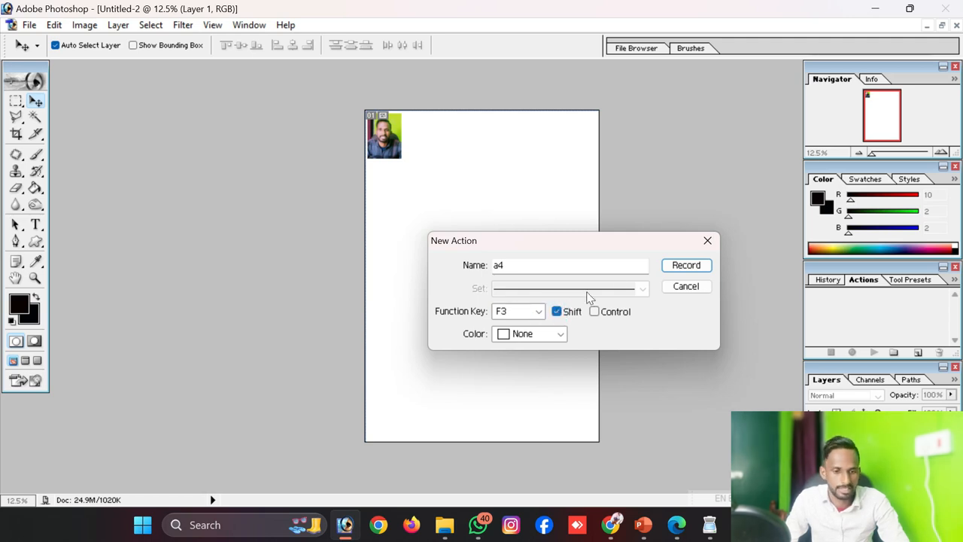
click(686, 267)
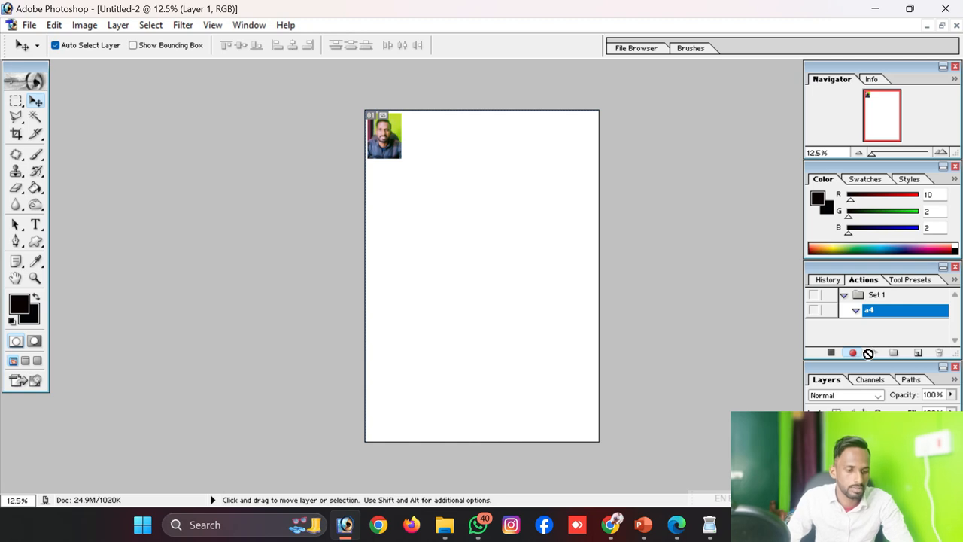
click(831, 353)
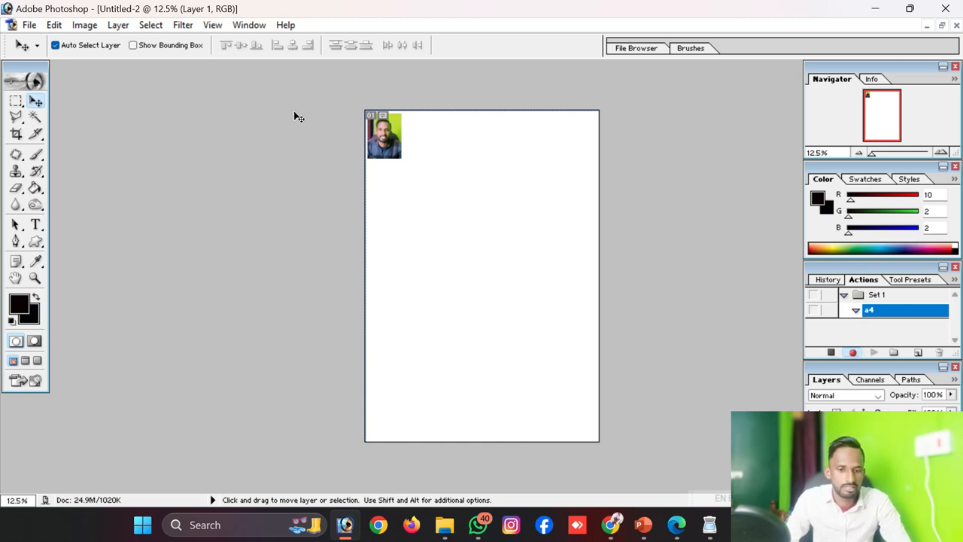
Add a 5 px black centered stroke around the photo at 100% opacity in Normal mode
click(53, 25)
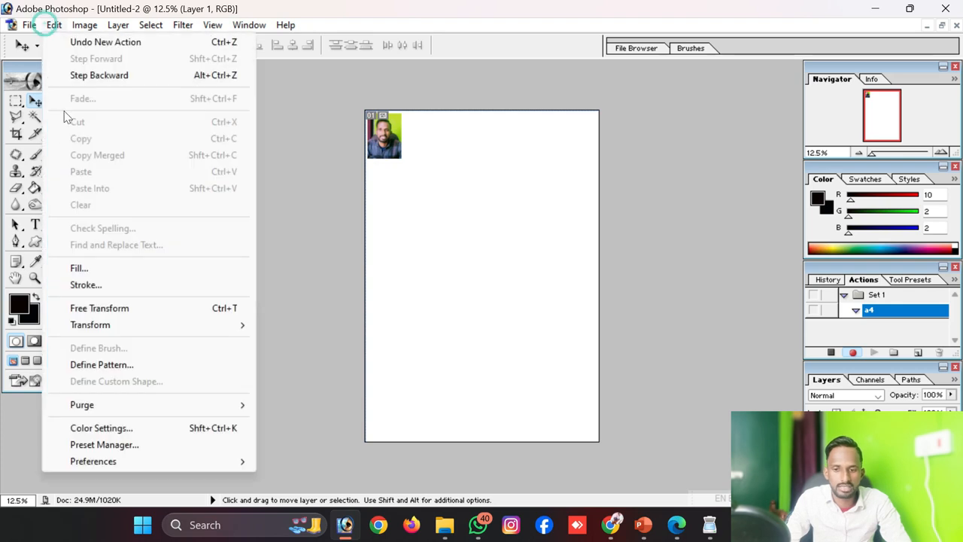
click(94, 284)
click(561, 183)
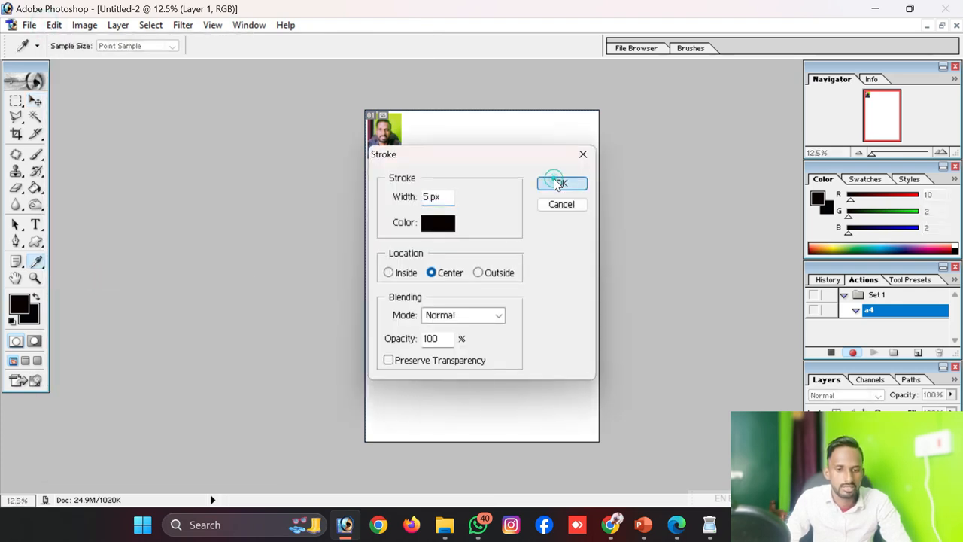
Duplicate the photo across the page to form an evenly spaced row of six
key(v)
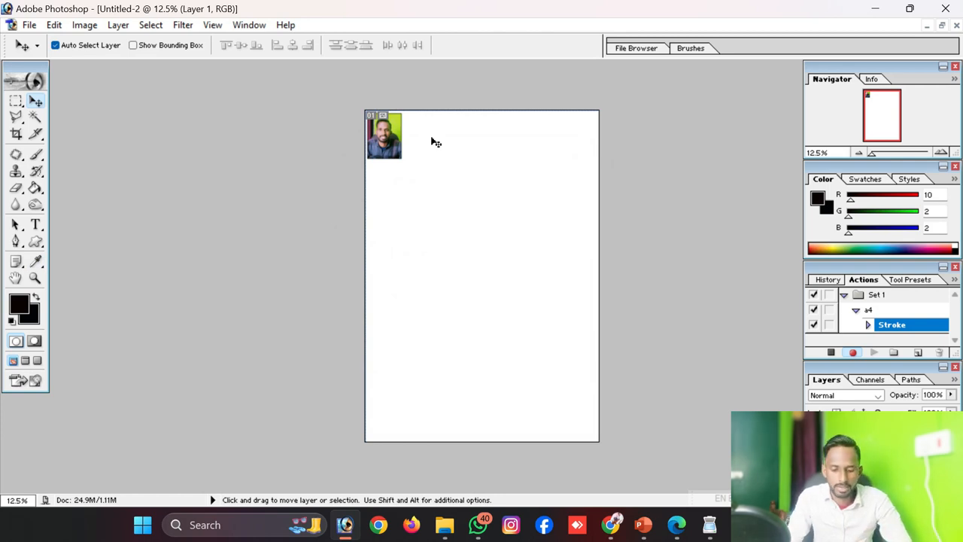
drag(394, 141, 577, 149)
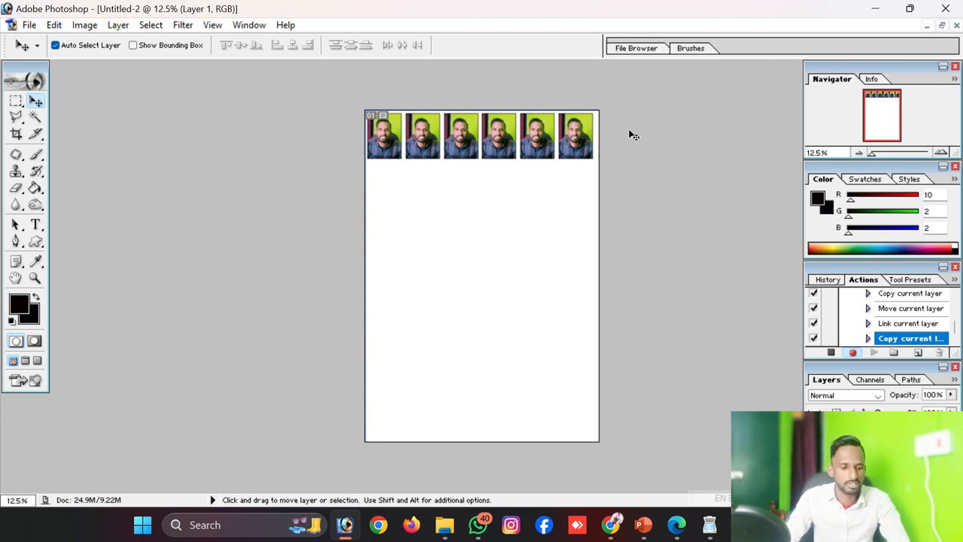
Link all six photo layers in the row and merge them into one layer
click(830, 466)
scroll(831, 466, down, 1)
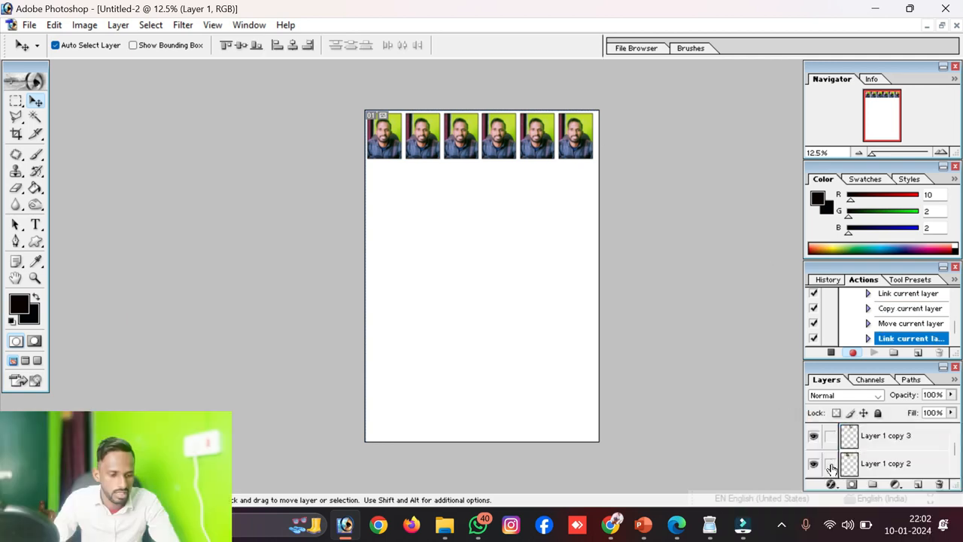
click(831, 439)
click(831, 464)
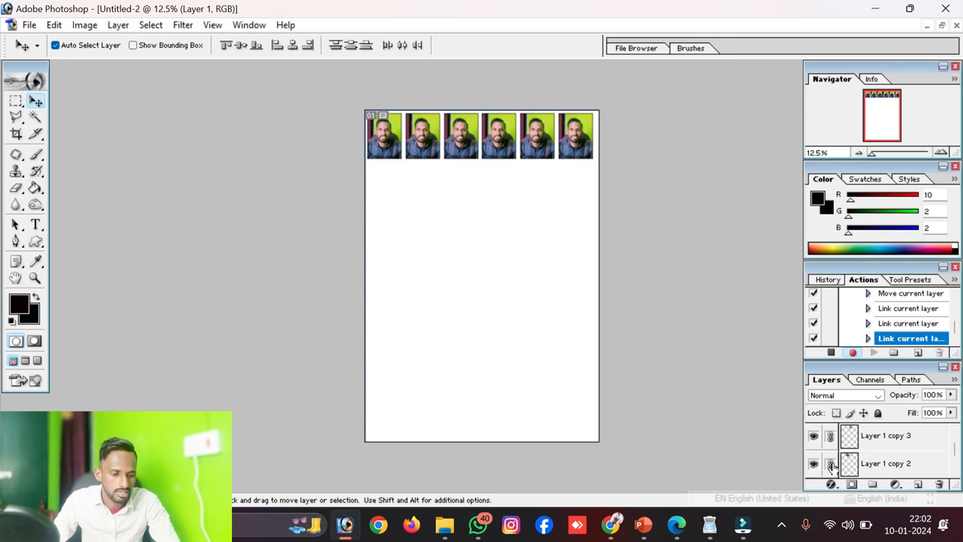
scroll(832, 449, down, 1)
click(830, 436)
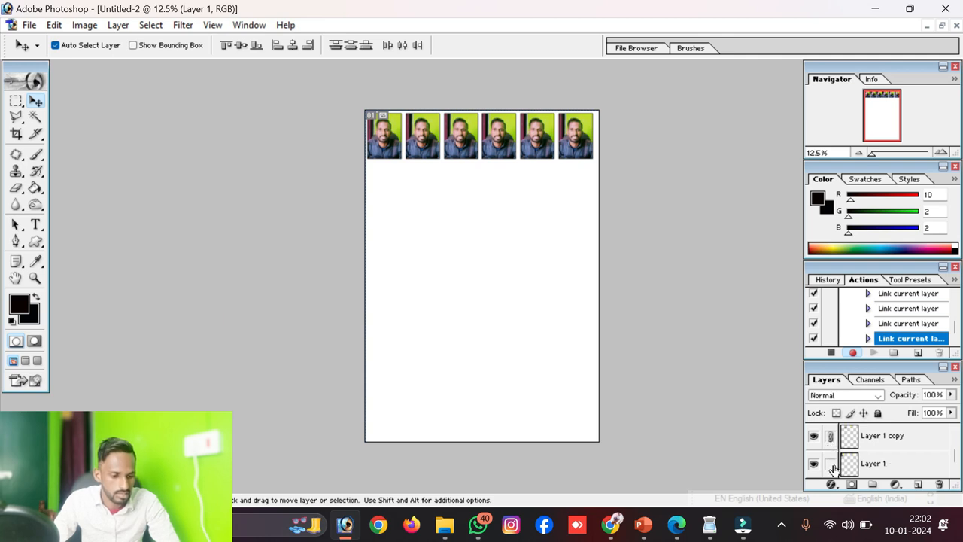
scroll(834, 468, down, 1)
scroll(833, 468, up, 3)
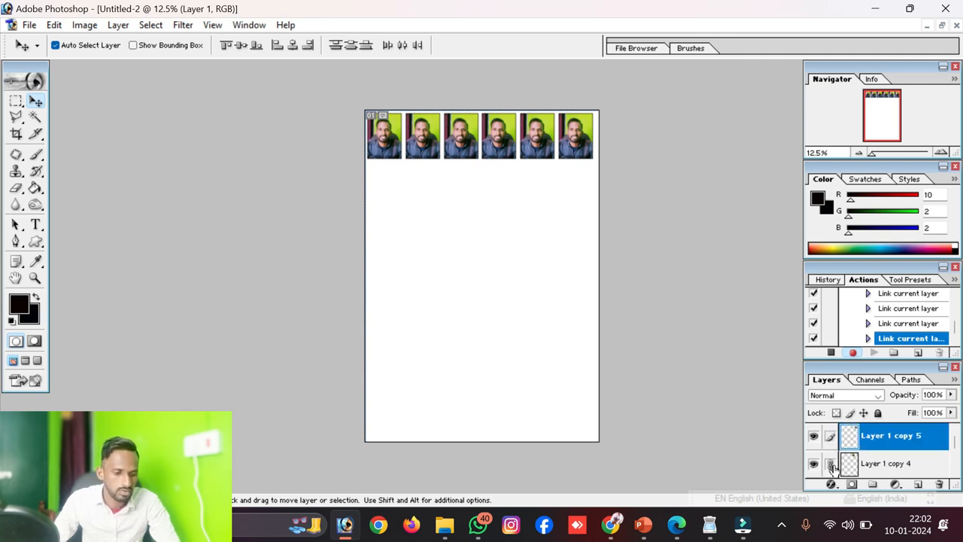
key(ctrl+e)
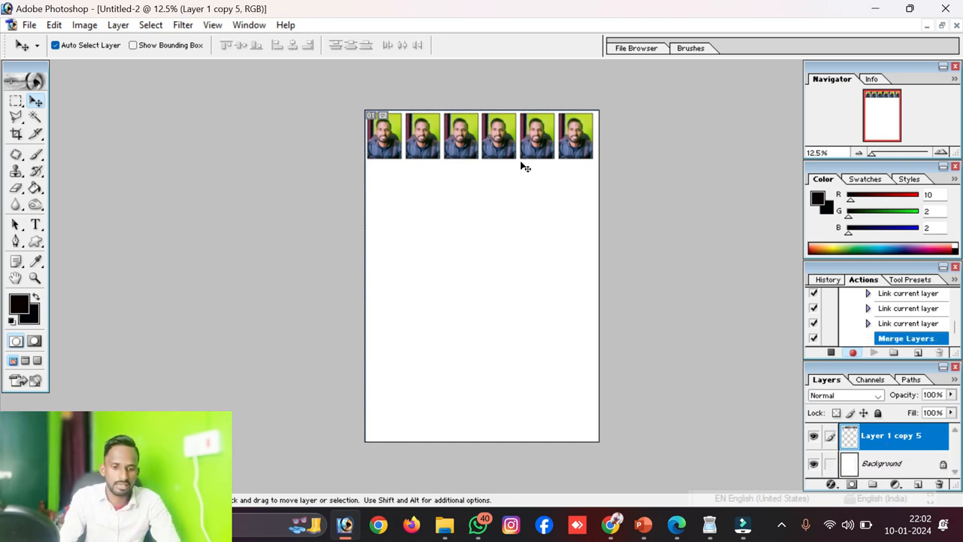
Duplicate the merged photo row down the page to form six rows and stop recording the a4 action
drag(496, 127, 497, 385)
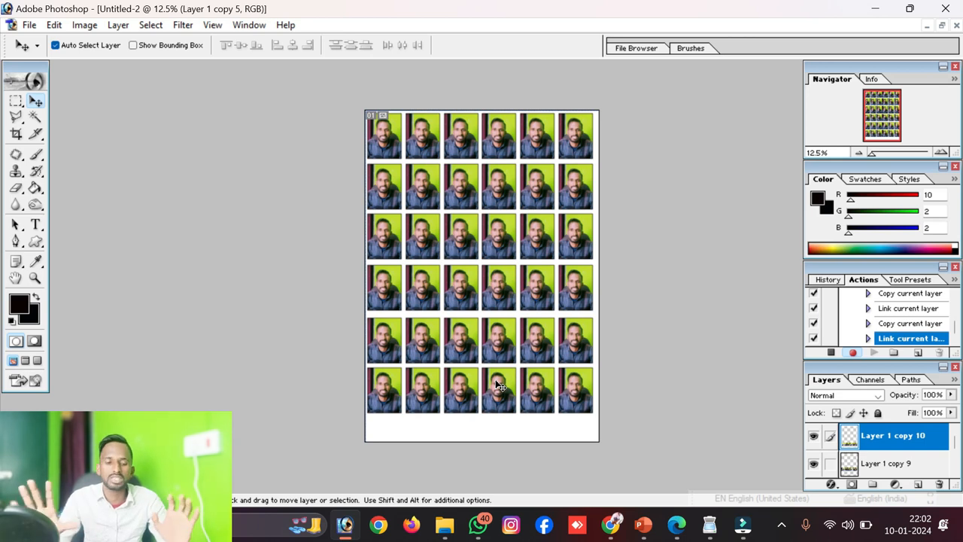
click(828, 355)
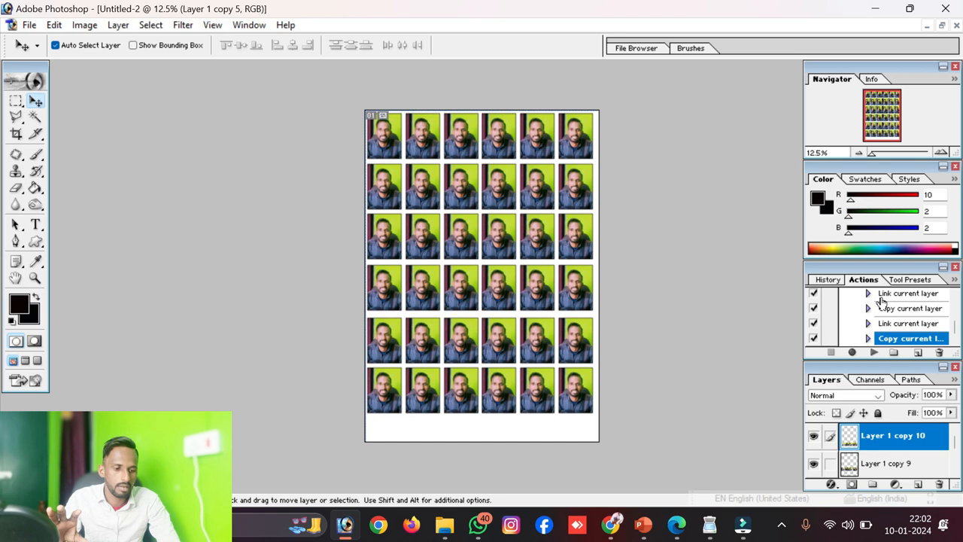
scroll(858, 320, up, 10)
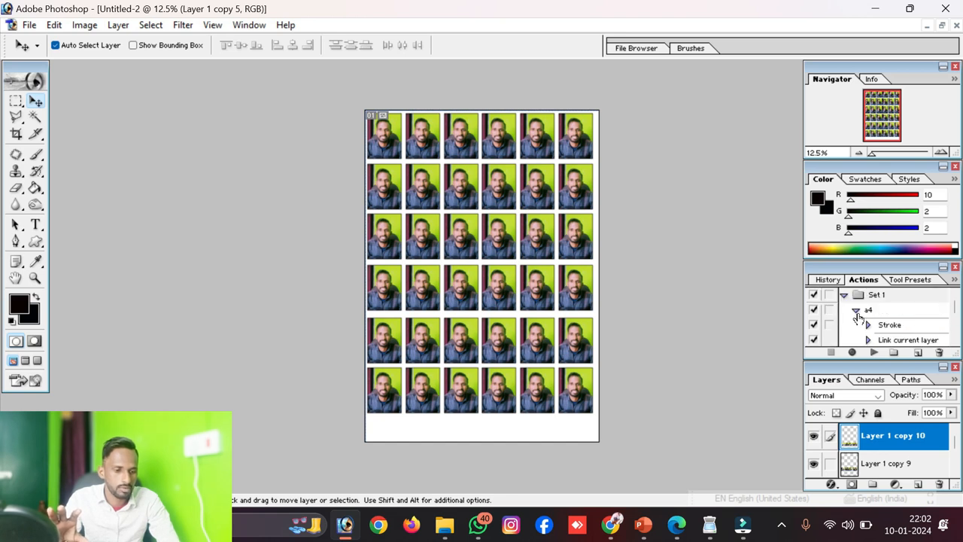
click(856, 313)
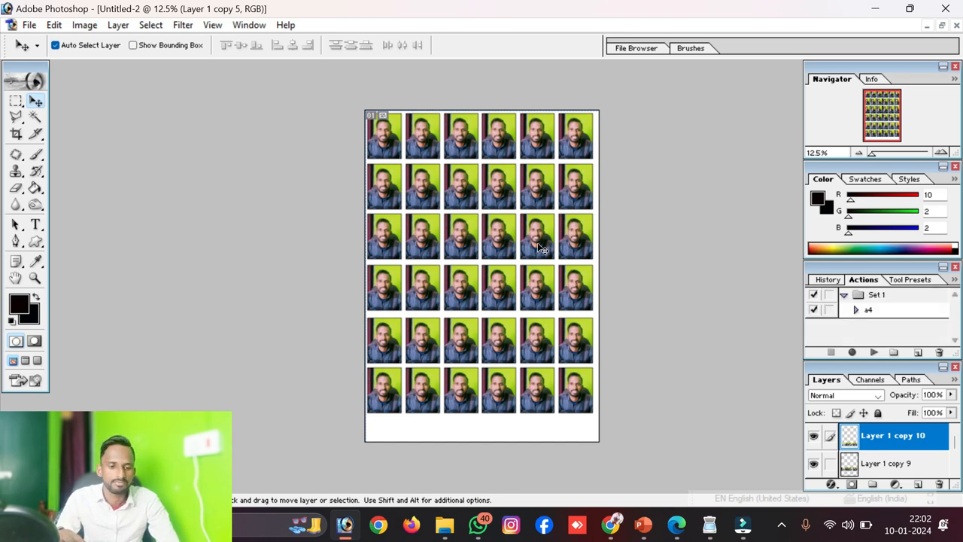
Close the filled photo sheet without saving and return the remaining photo to a floating window
click(956, 25)
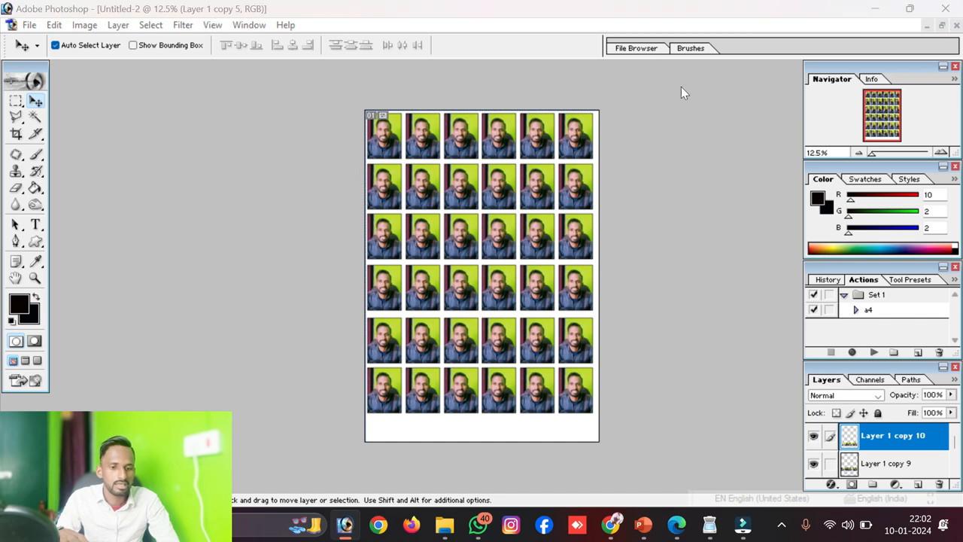
click(511, 209)
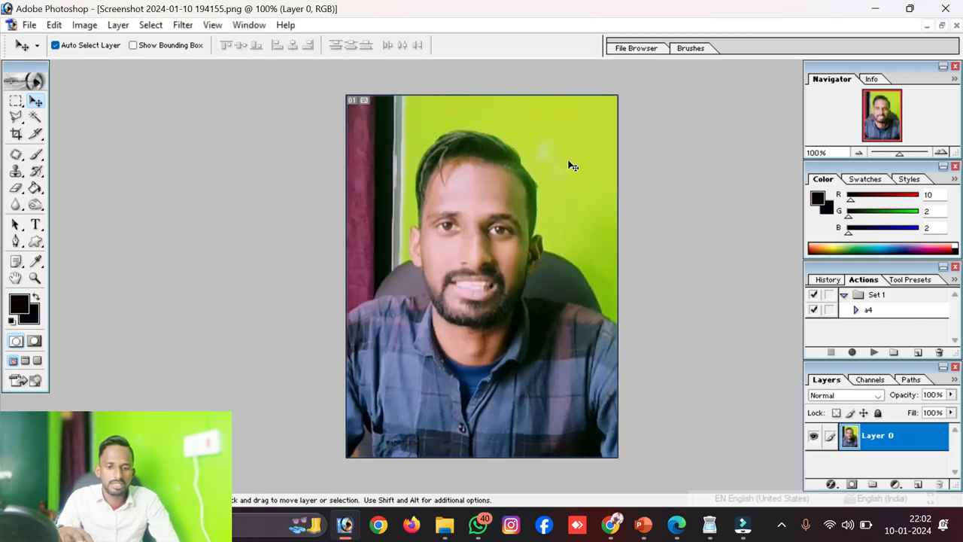
click(941, 25)
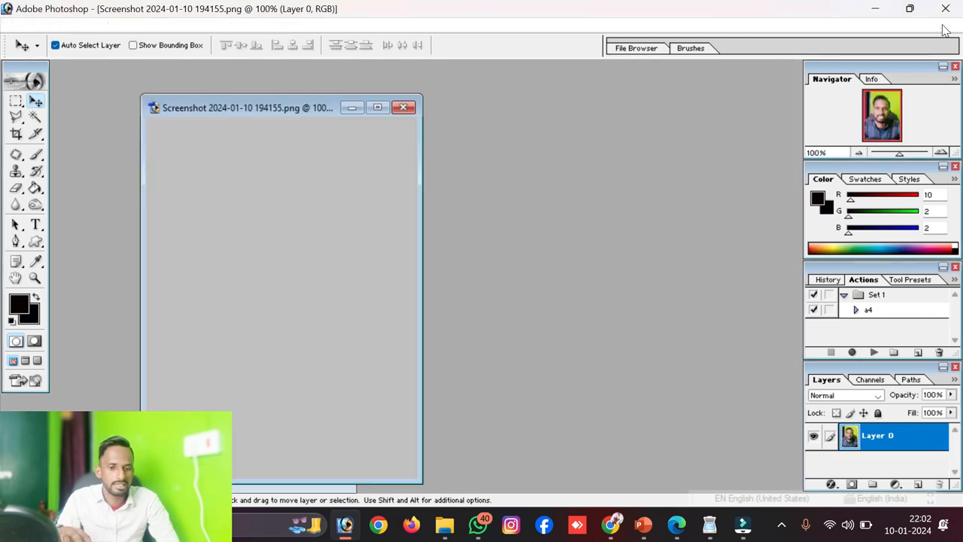
Open the photo WhatsApp Image 2024-01-09 at 10.02.29_b59e8df4.jpg and maximize its window
double_click(496, 242)
double_click(452, 220)
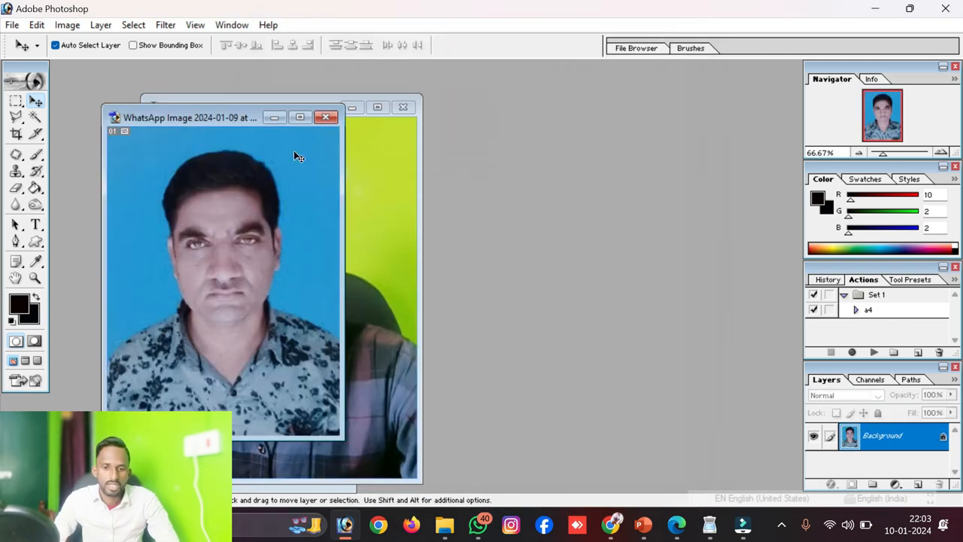
click(299, 120)
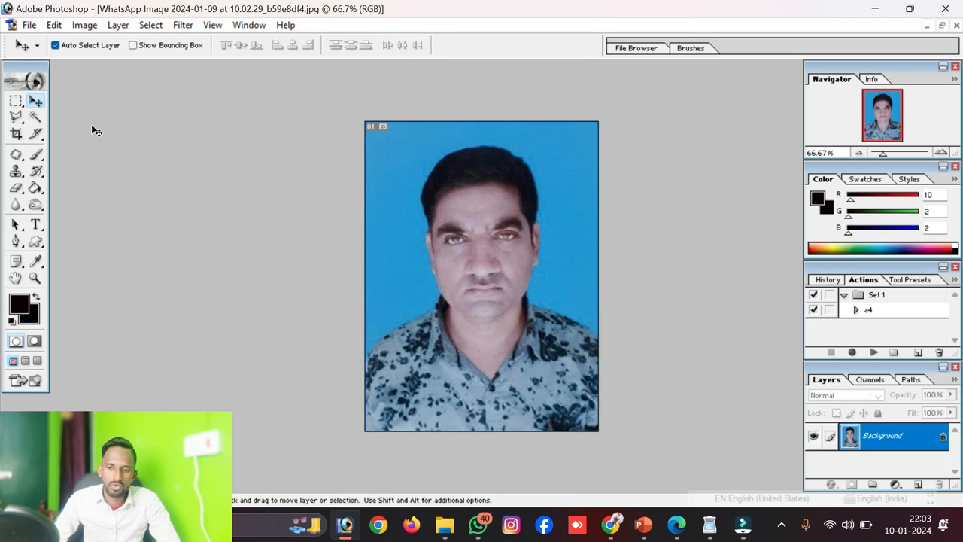
Crop the whole photo to passport size, 1.2 in wide by 1.6 in high at 300 pixels/inch
click(18, 134)
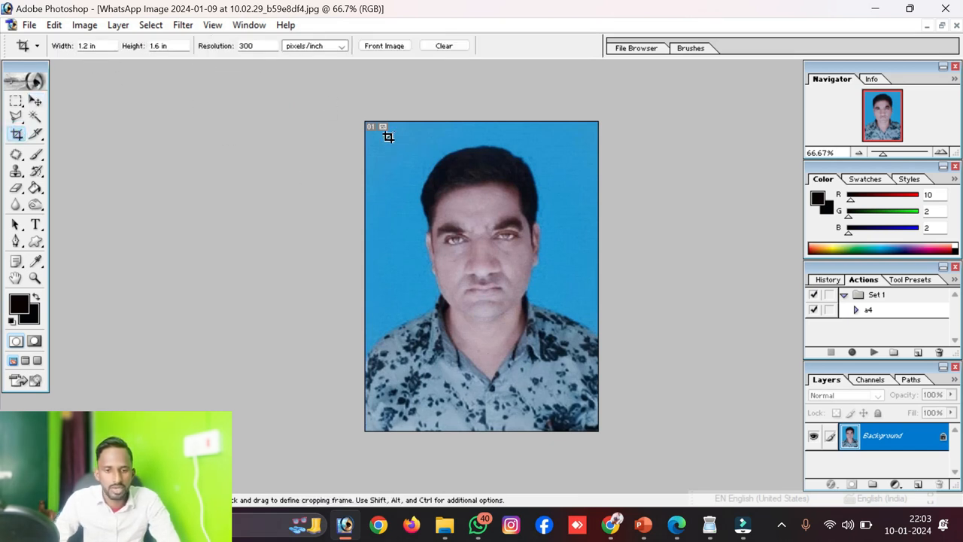
drag(367, 123, 660, 433)
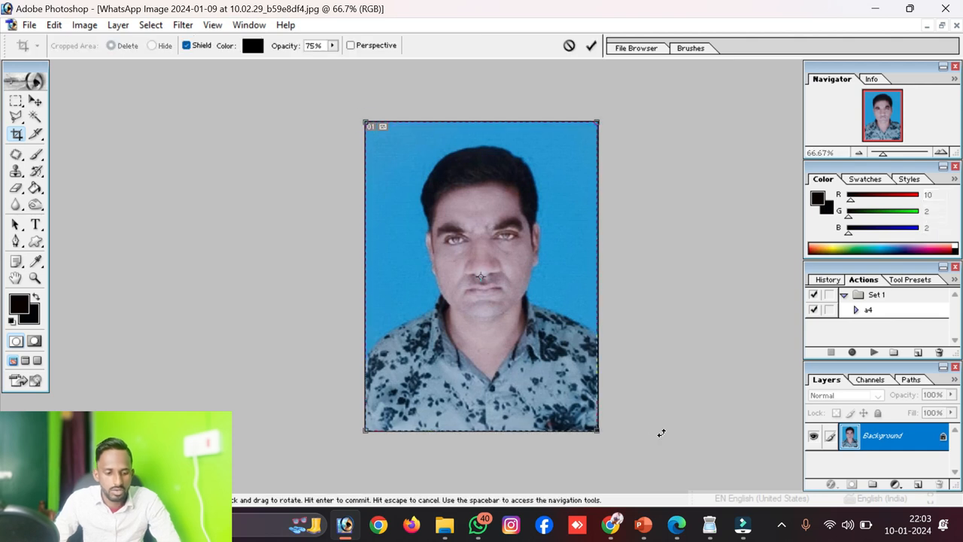
key(Return)
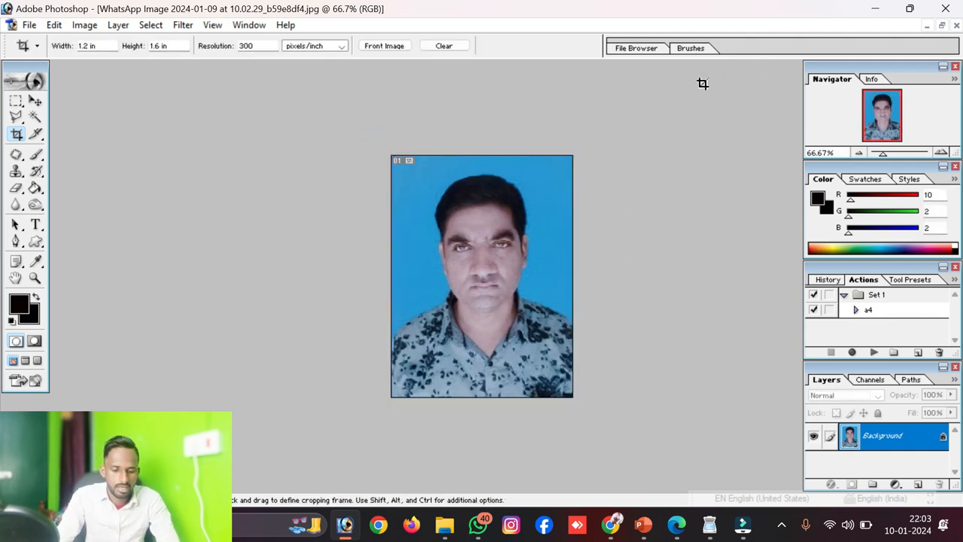
Create another blank A4 document and place its window beside the cropped photo
key(ctrl+n)
key(Return)
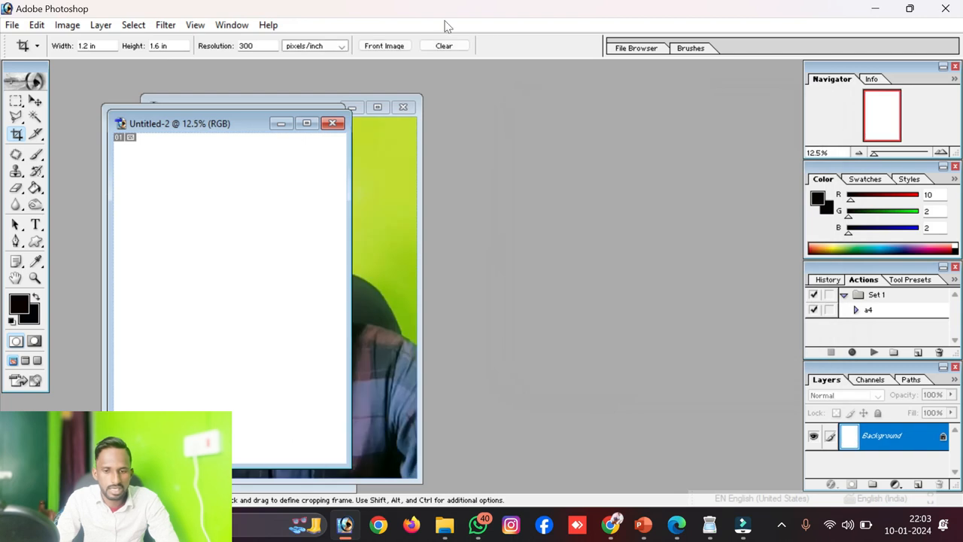
drag(206, 123, 504, 123)
Copy the cropped photo onto the new page with the Move tool, place it in the upper-left corner and maximize the page
click(169, 280)
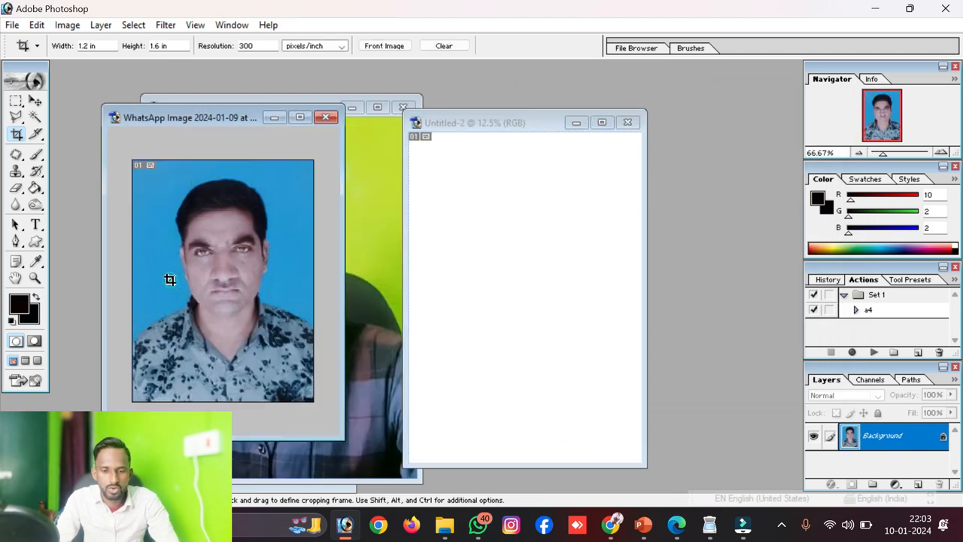
click(35, 100)
drag(138, 243, 398, 154)
click(602, 124)
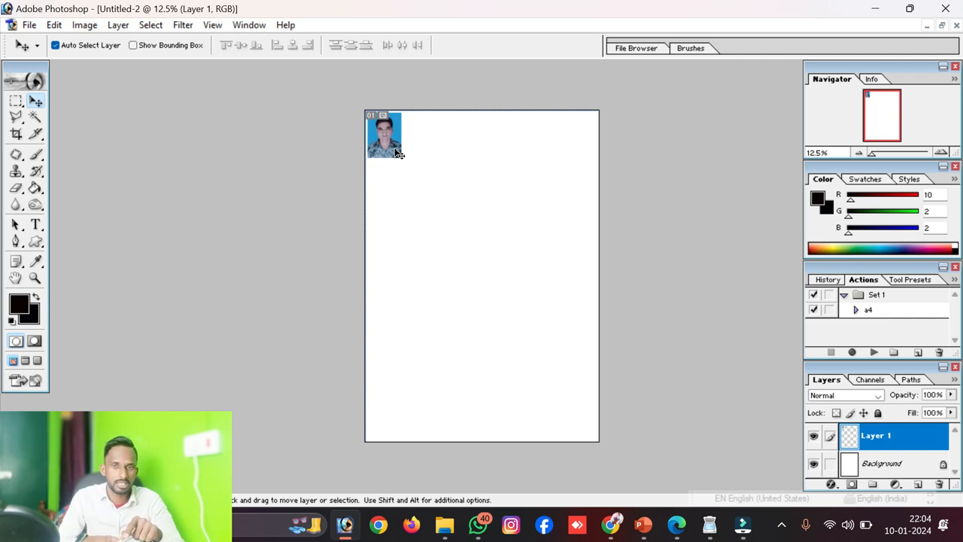
Run the recorded a4 action on the placed photo
key(shift+F2)
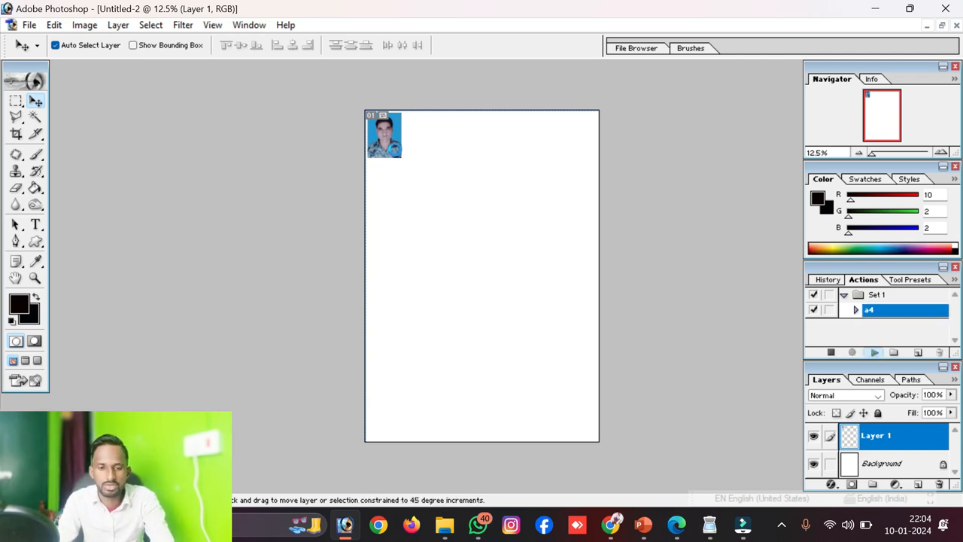